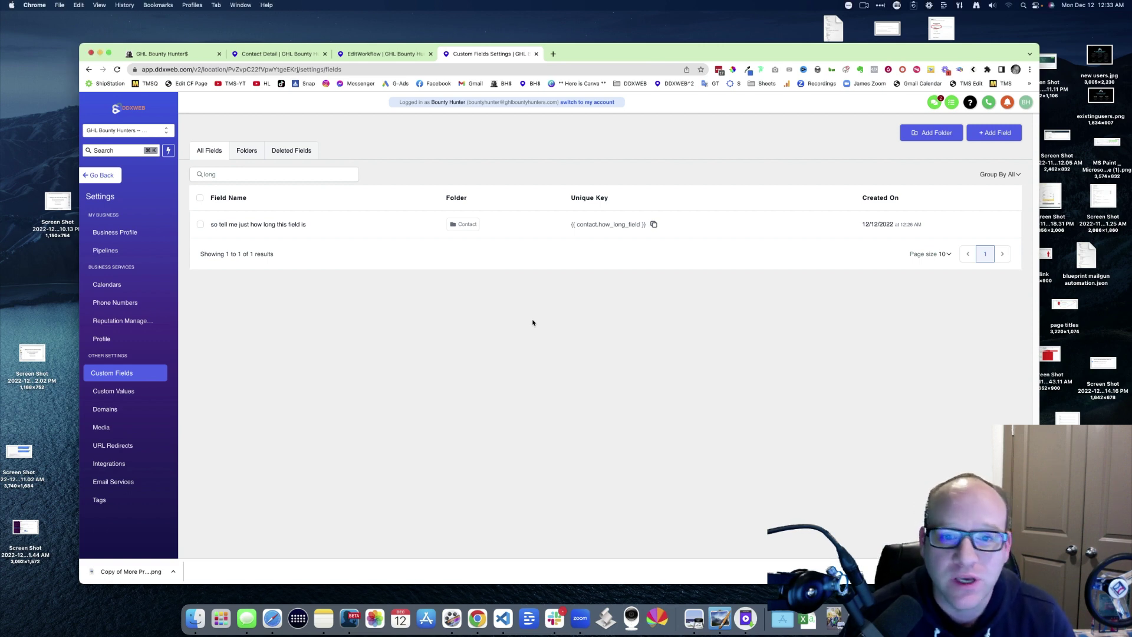
Start a new custom field of the Single Line type
click(1001, 137)
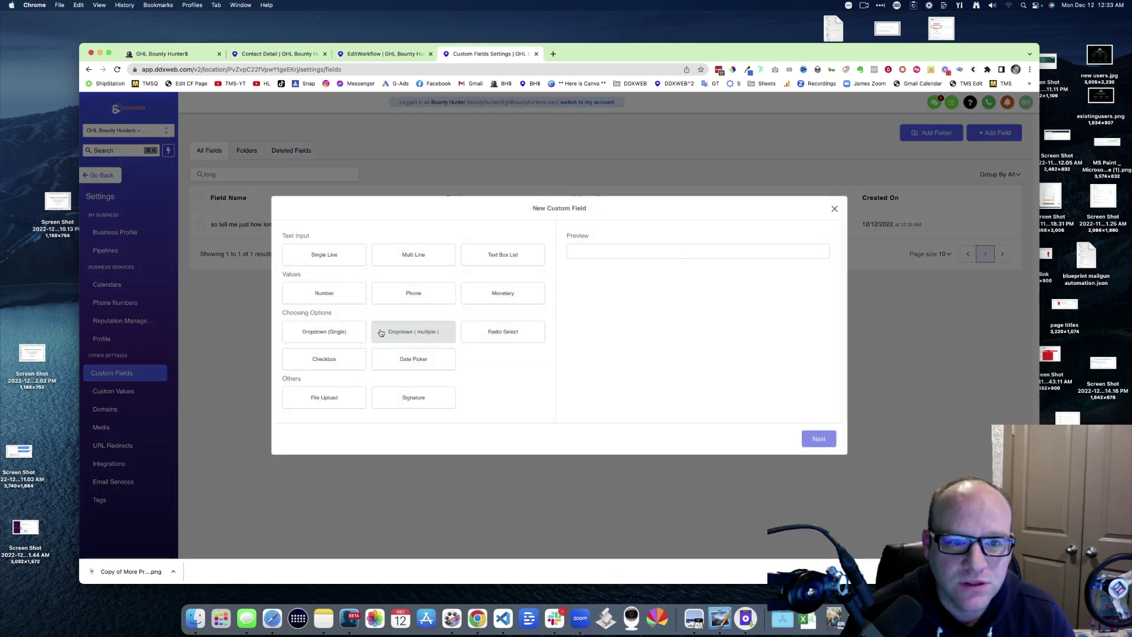
click(319, 255)
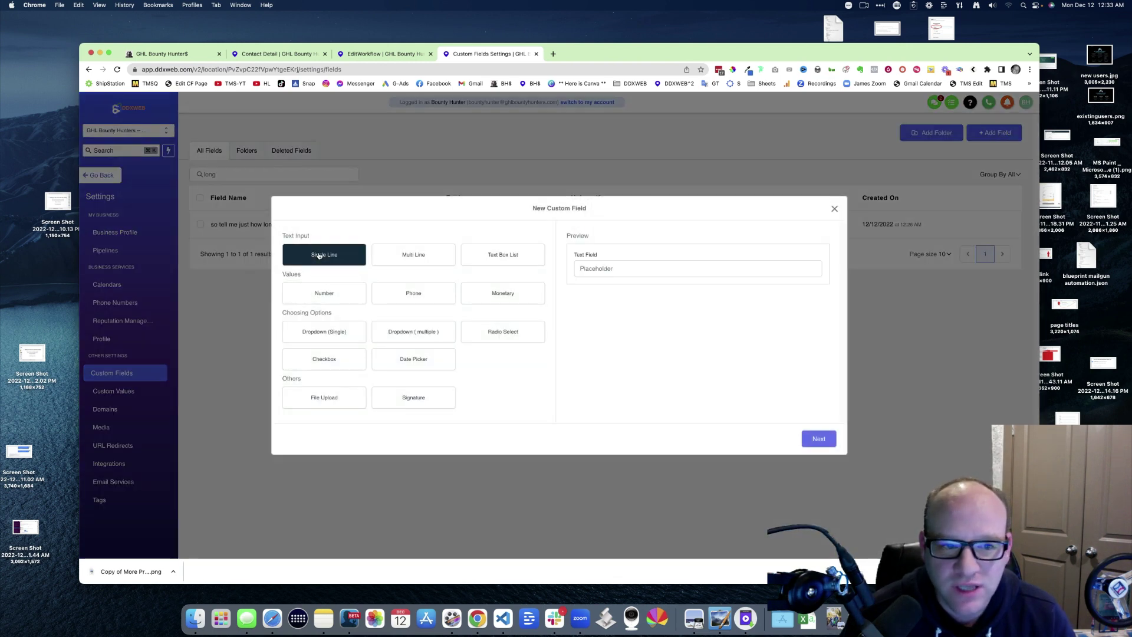
click(819, 439)
Name the field 'here is the really long name of the field' and expand Additional preferences
click(315, 302)
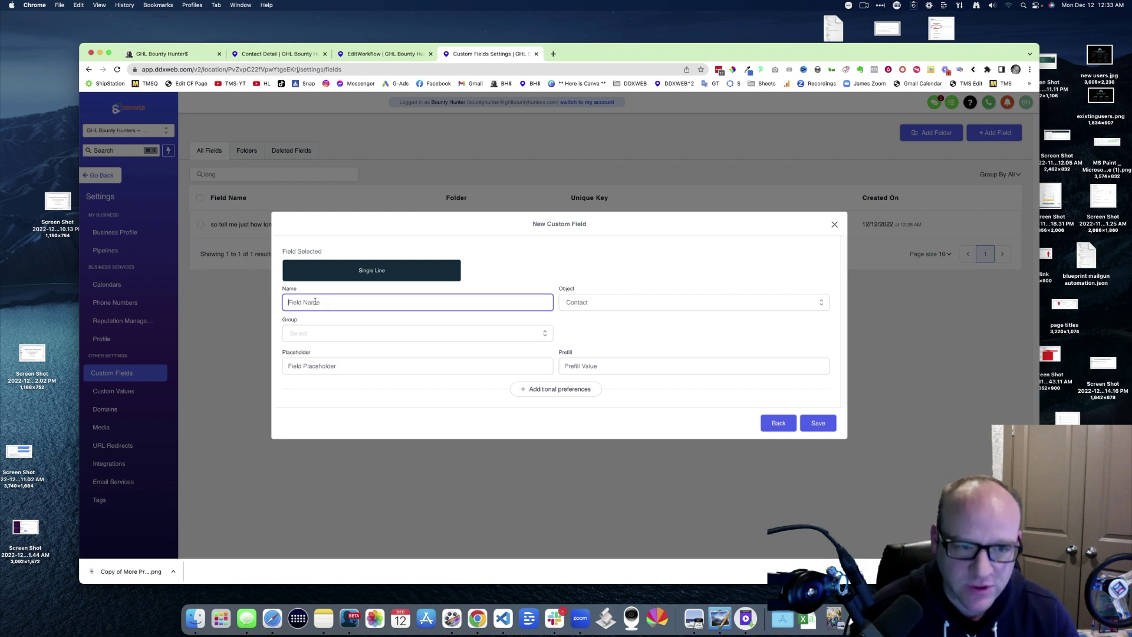
text(here is )
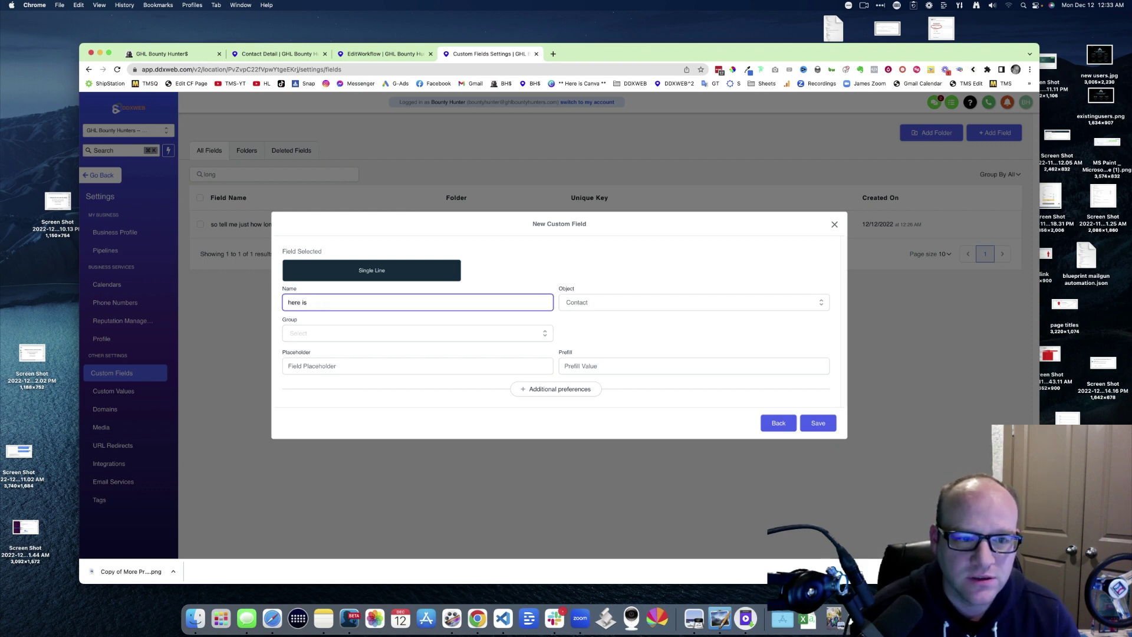
text(the really  long name of hte)
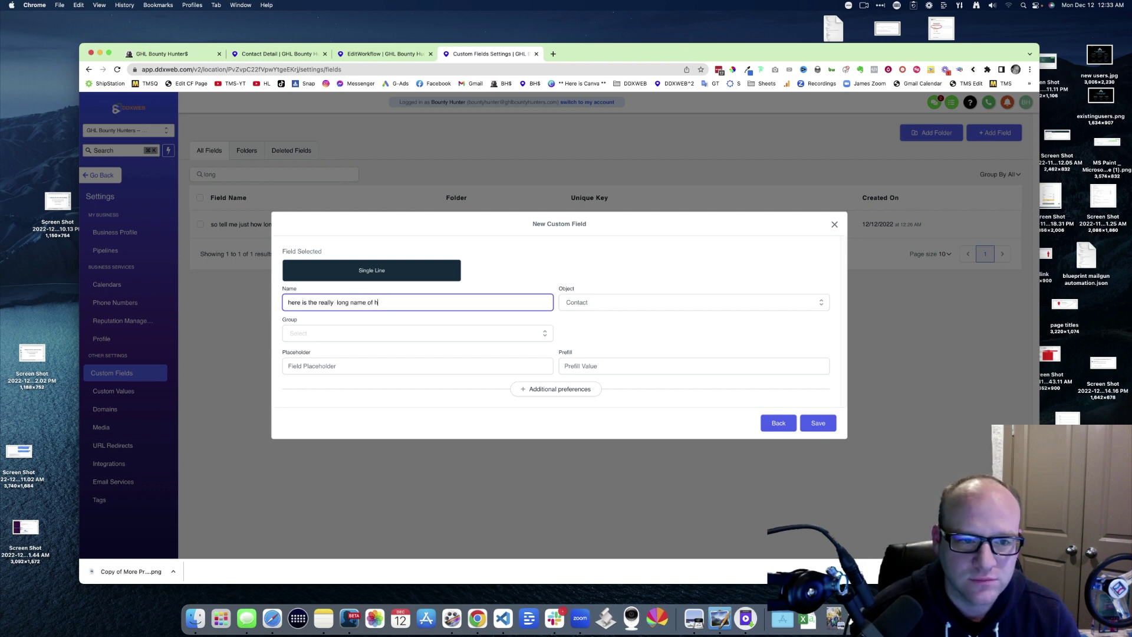
key(BackSpace)
key(BackSpace)
key(BackSpace)
key(BackSpace)
key(BackSpace)
key(BackSpace)
key(BackSpace)
key(BackSpace)
key(BackSpace)
key(BackSpace)
key(BackSpace)
key(BackSpace)
key(BackSpace)
key(BackSpace)
key(BackSpace)
key(BackSpace)
text(lon)
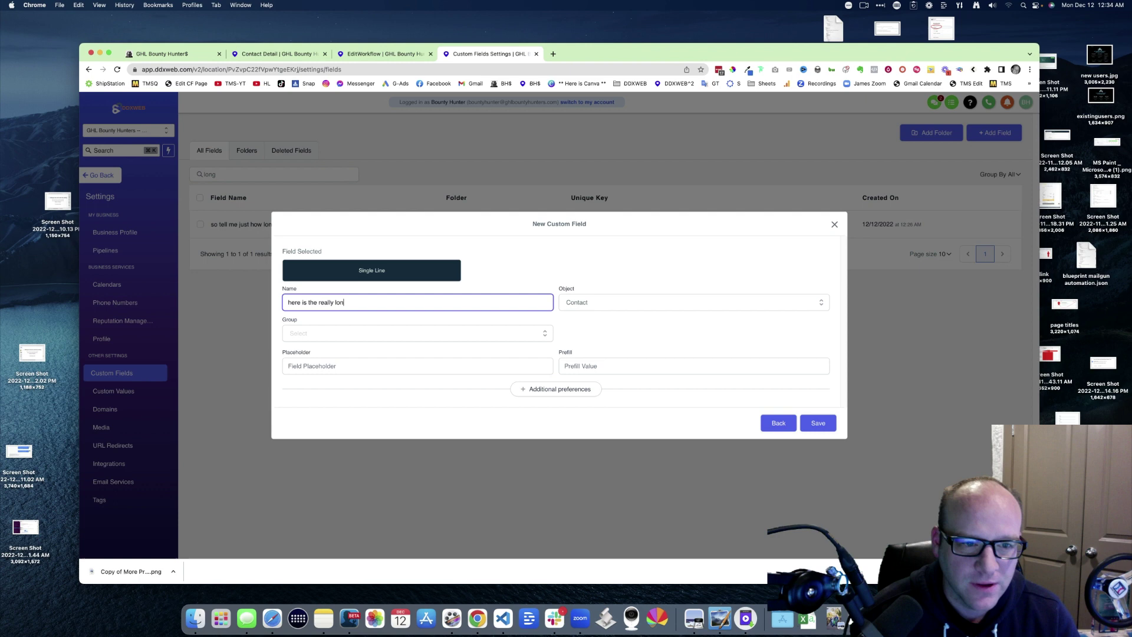
text(g name of the field)
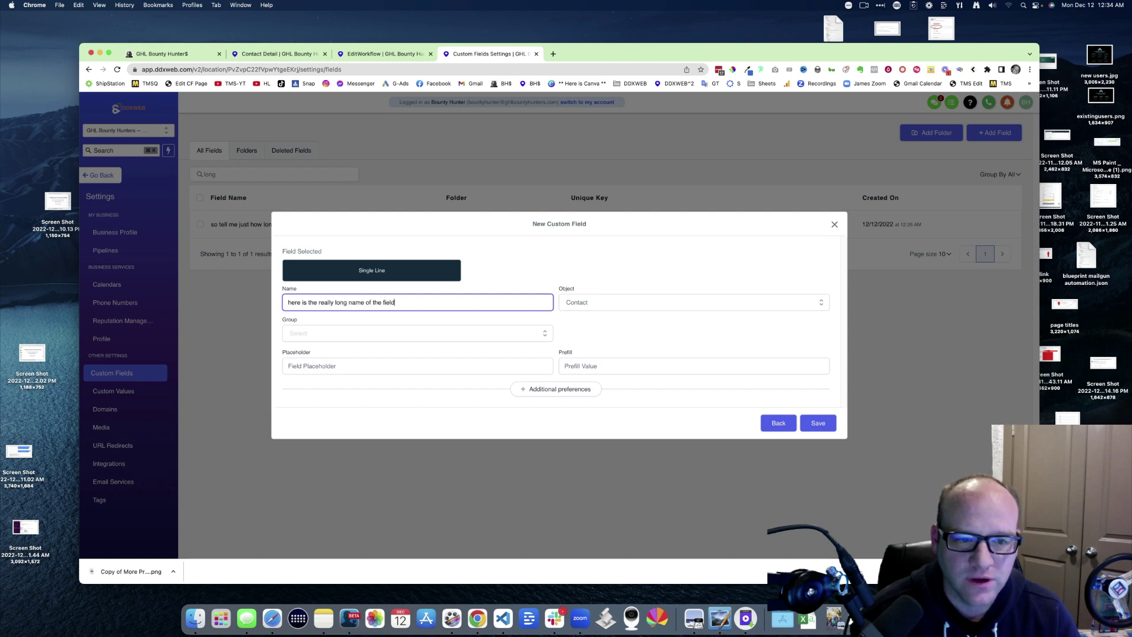
click(546, 392)
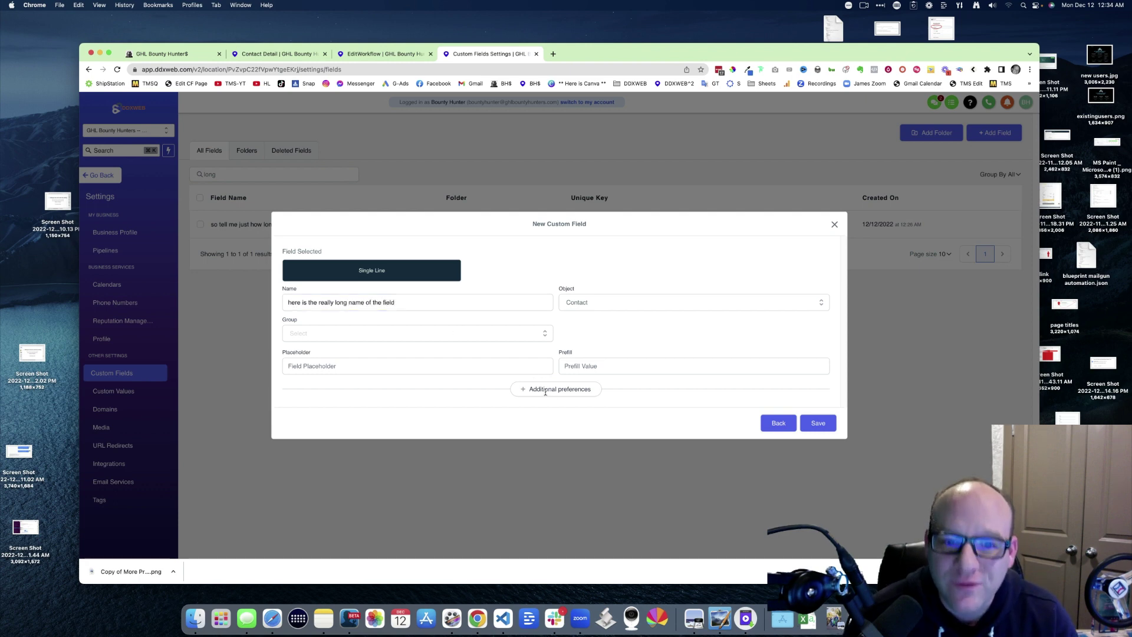
Append 'lets keep going' to the field's name
click(310, 386)
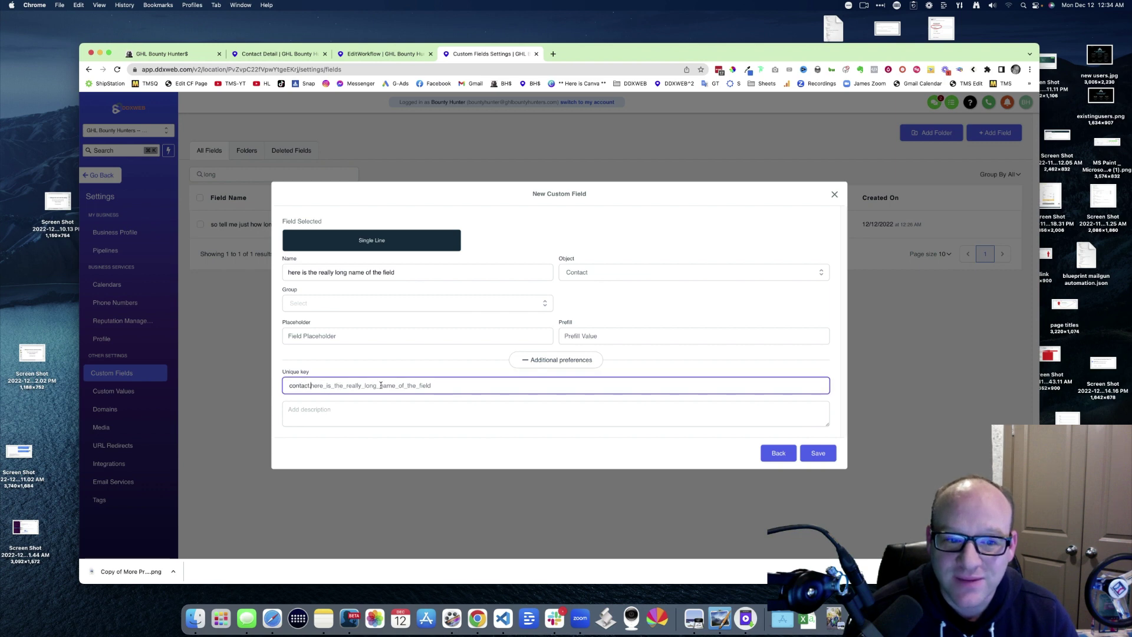
click(452, 270)
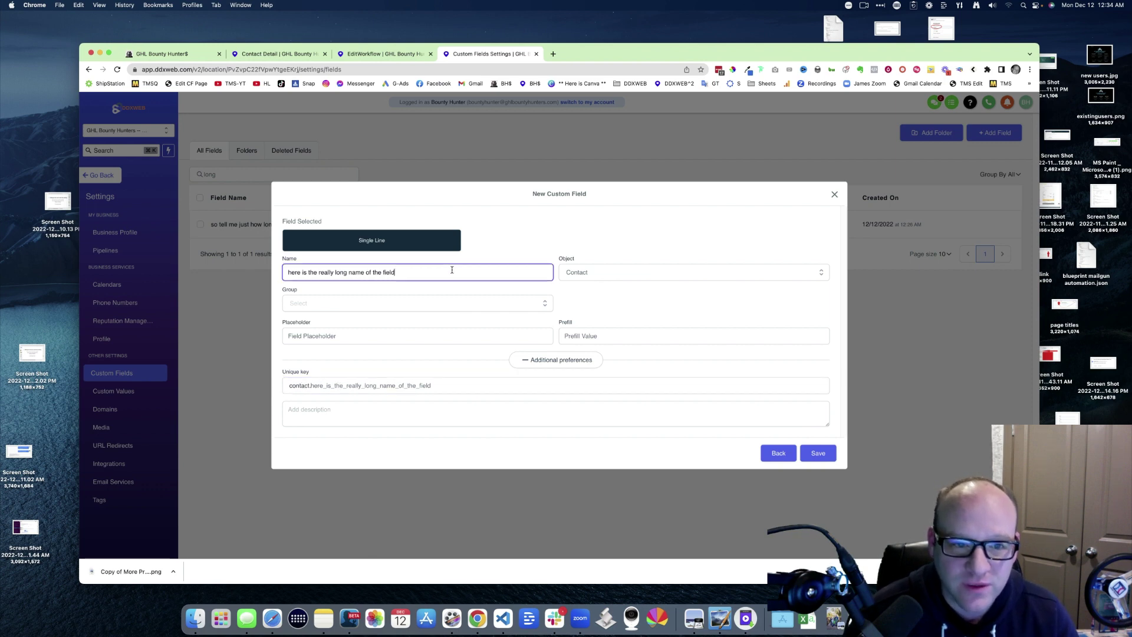
text(lets keep)
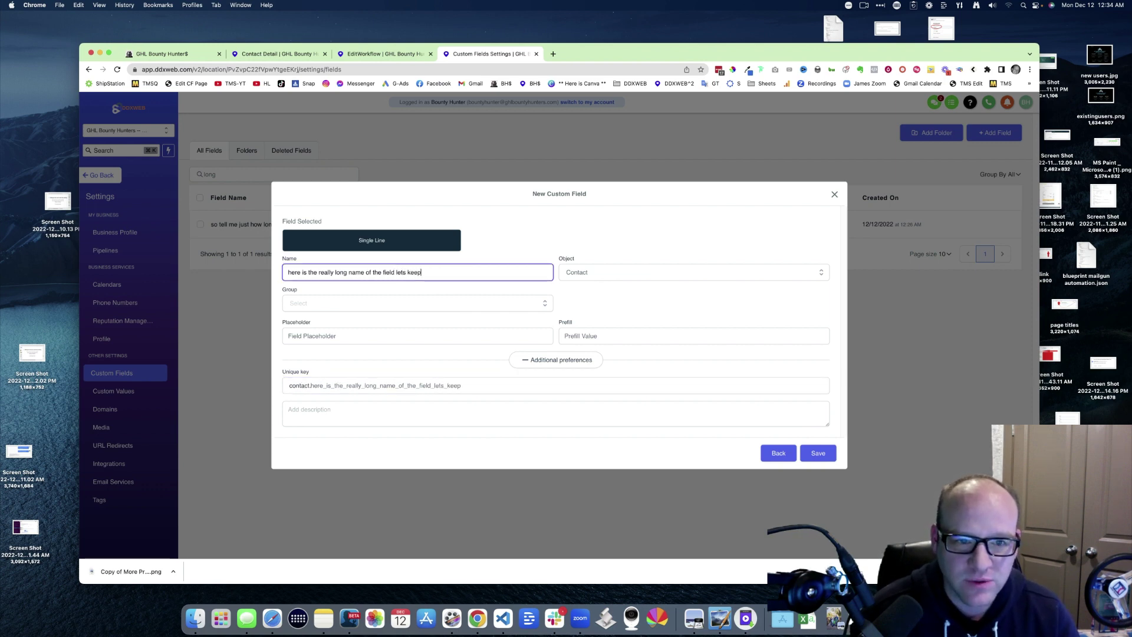
text(g)
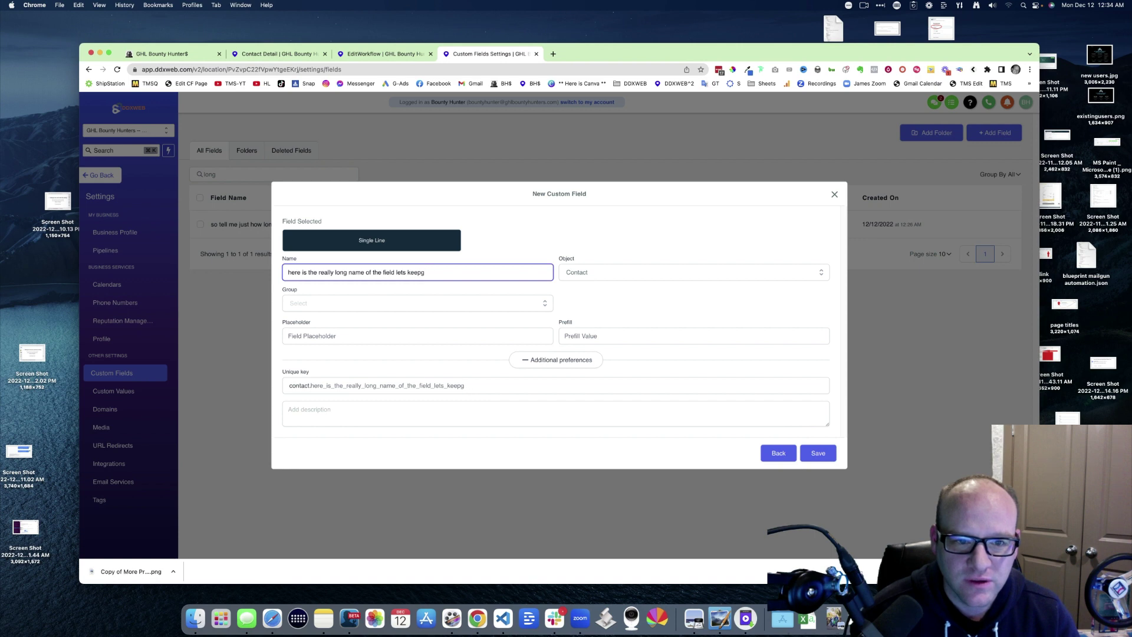
text(oigoing)
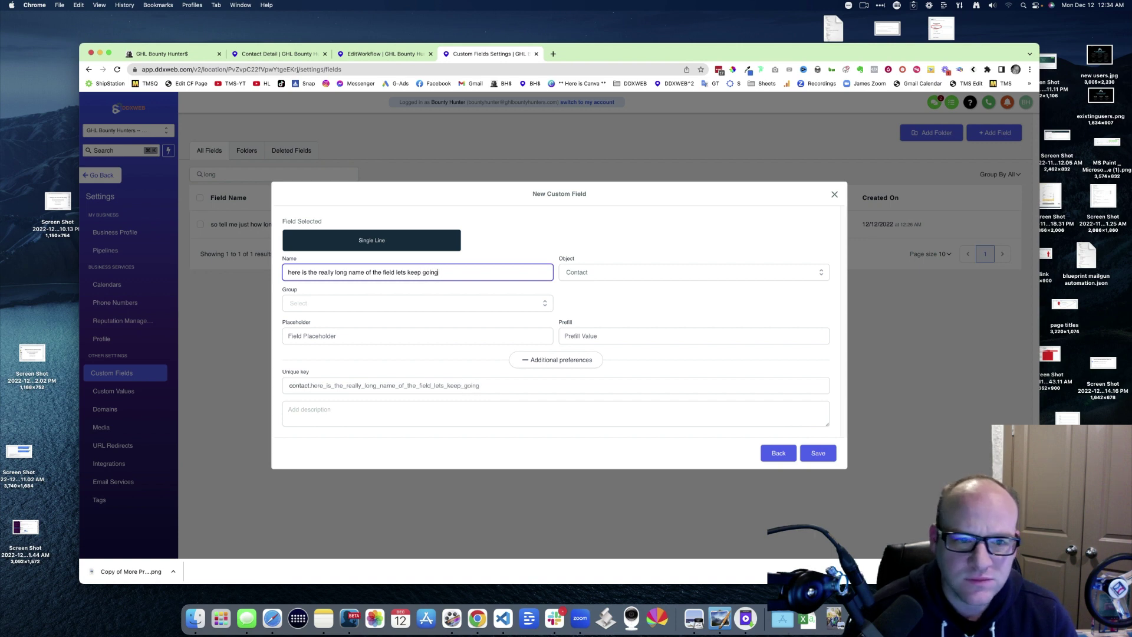
Edit the Unique key, shortening it toward contact.h_i_n_f
click(486, 387)
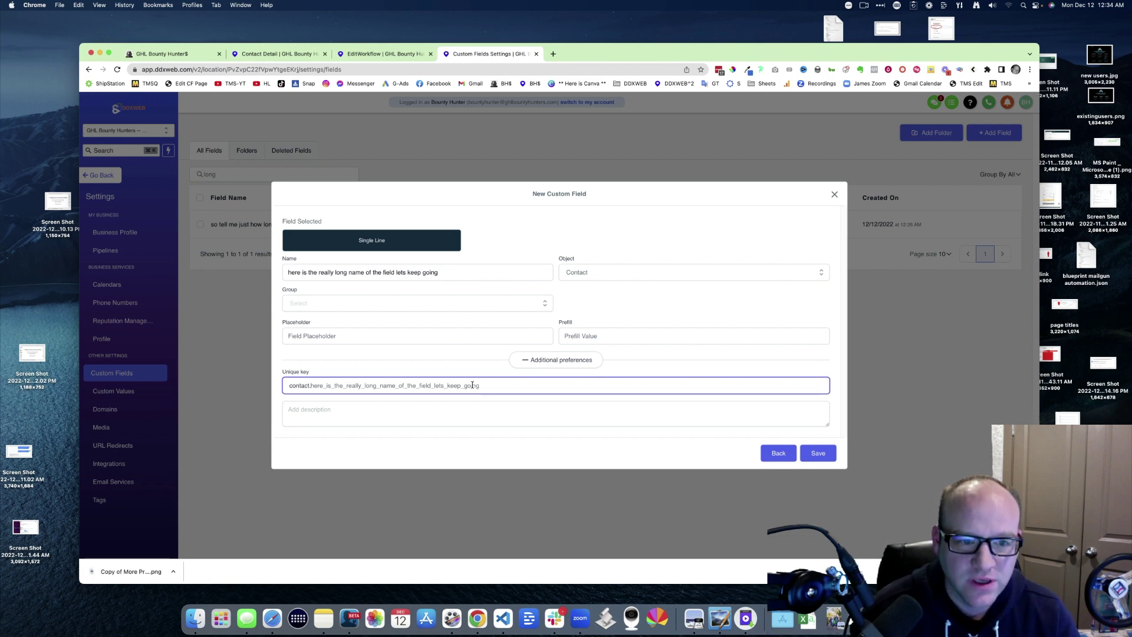
text(h_i_n_f)
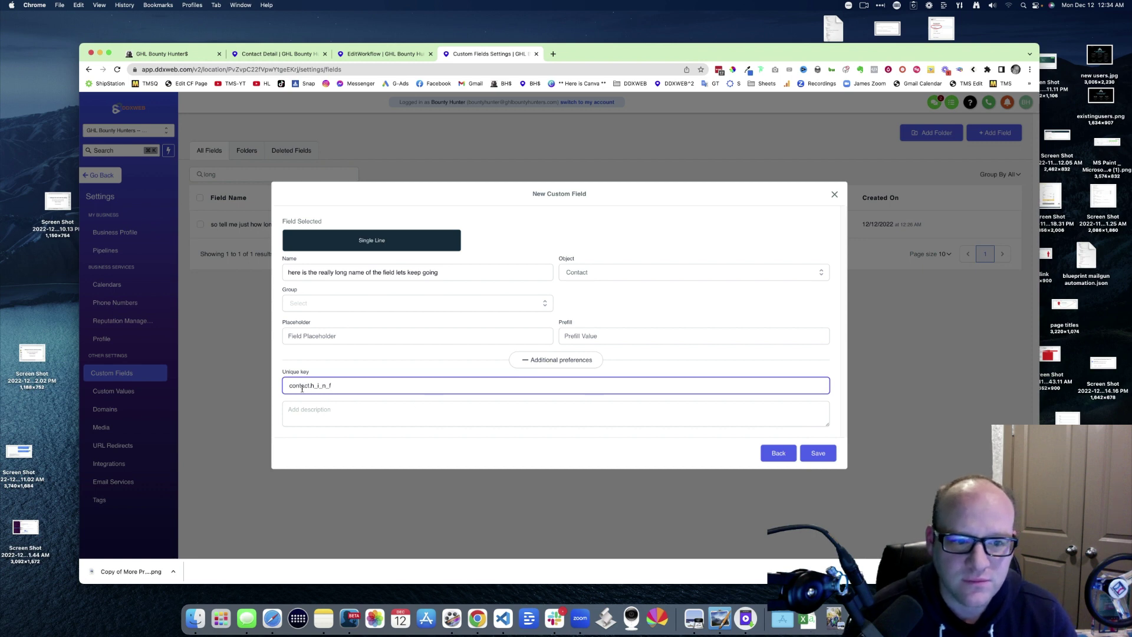
drag(311, 387, 515, 401)
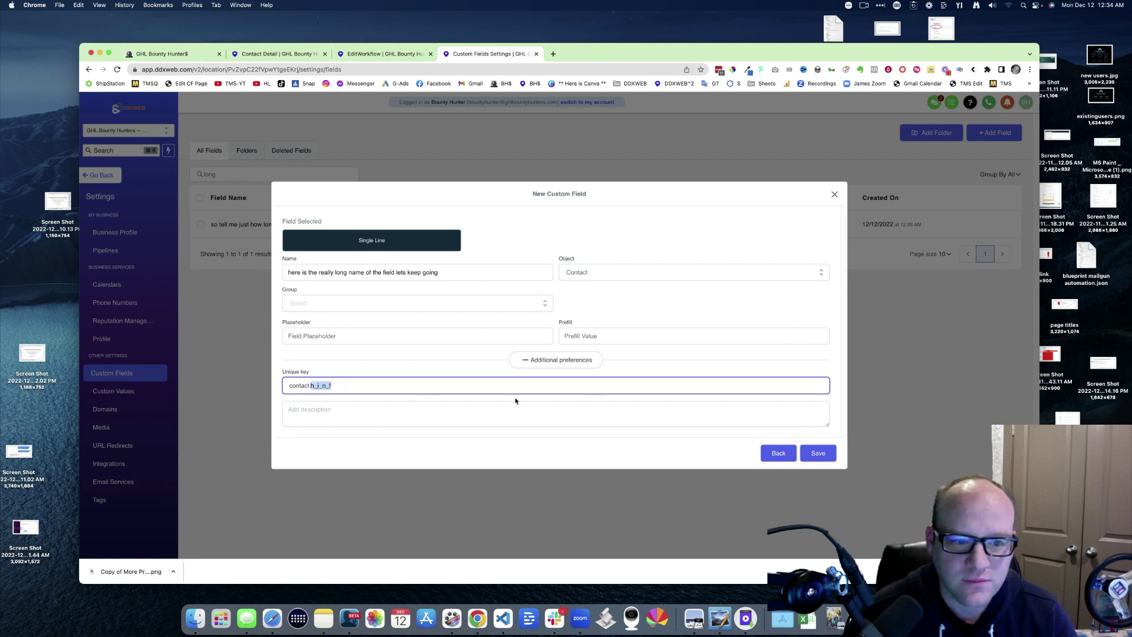
click(318, 386)
key(shift+End)
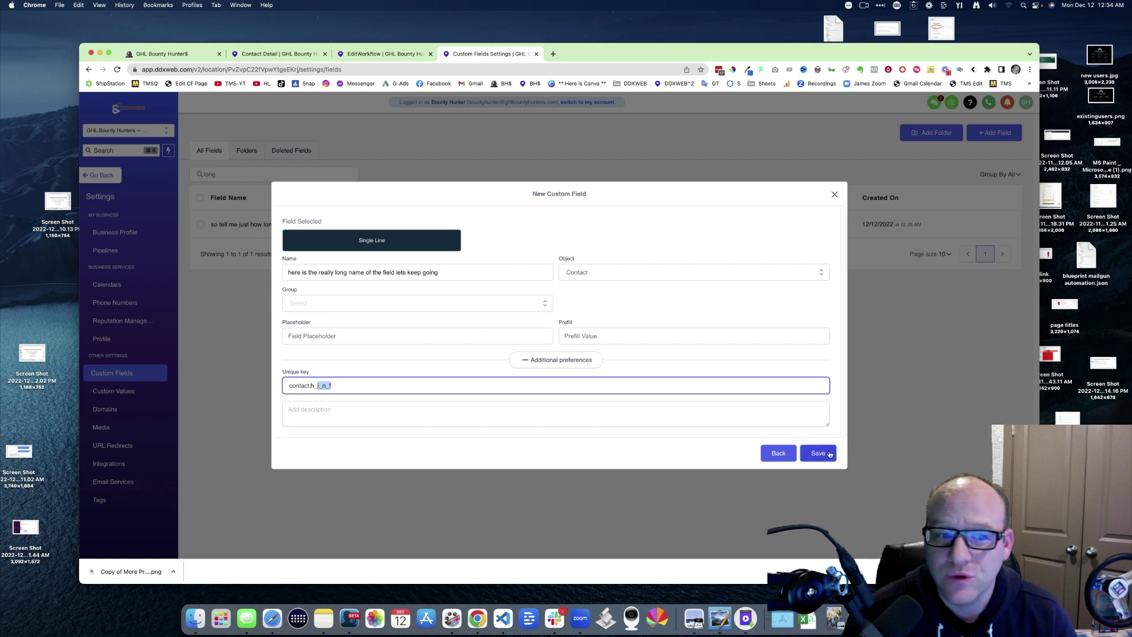
Discard the new field and copy the existing long field's merge key
click(835, 194)
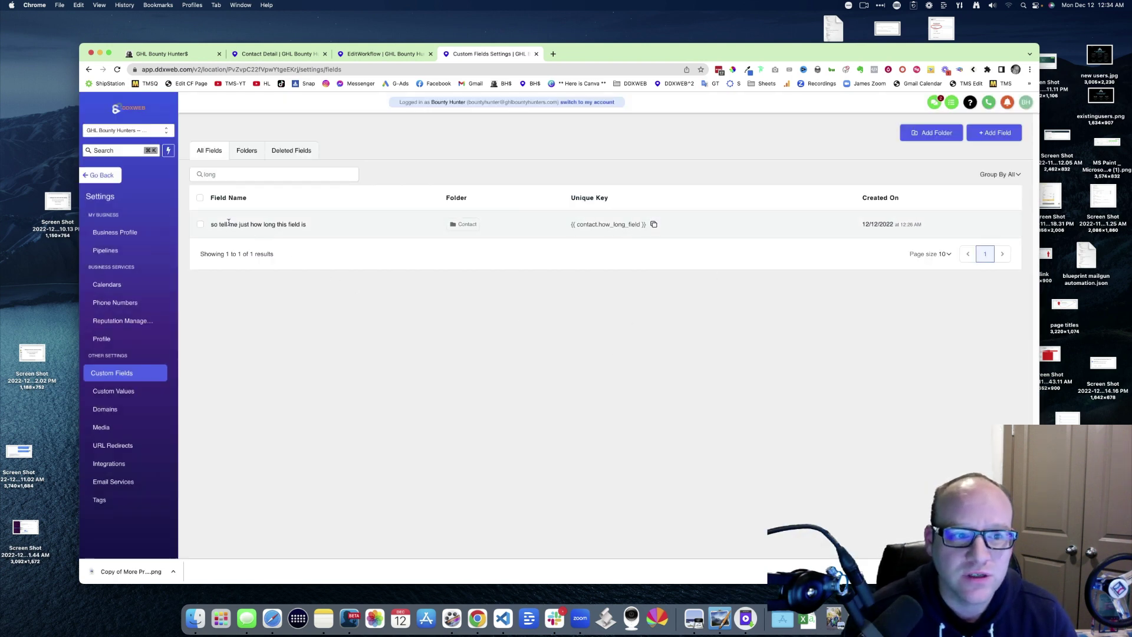
drag(225, 226, 287, 226)
click(397, 298)
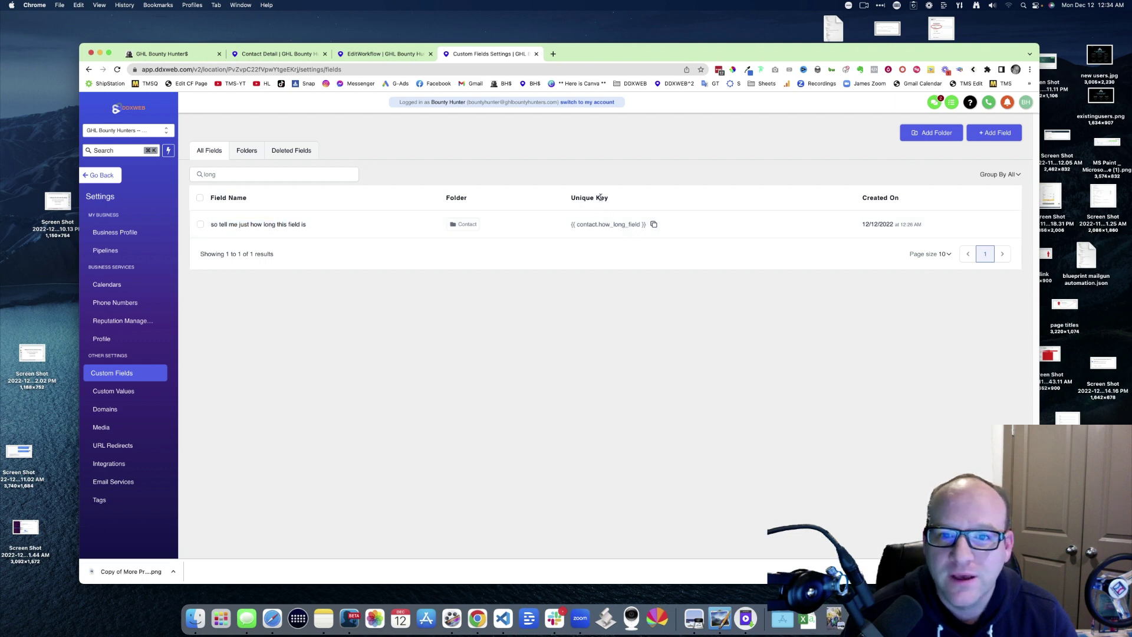
click(653, 224)
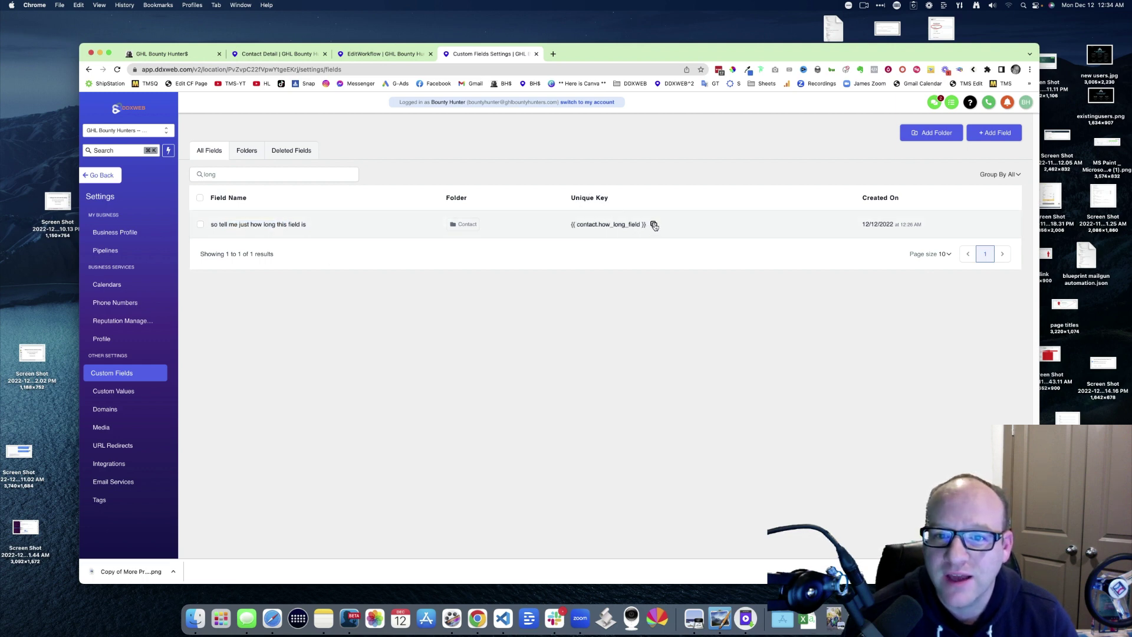
In the workflow, check the merge field used in the internal notification SMS
click(387, 54)
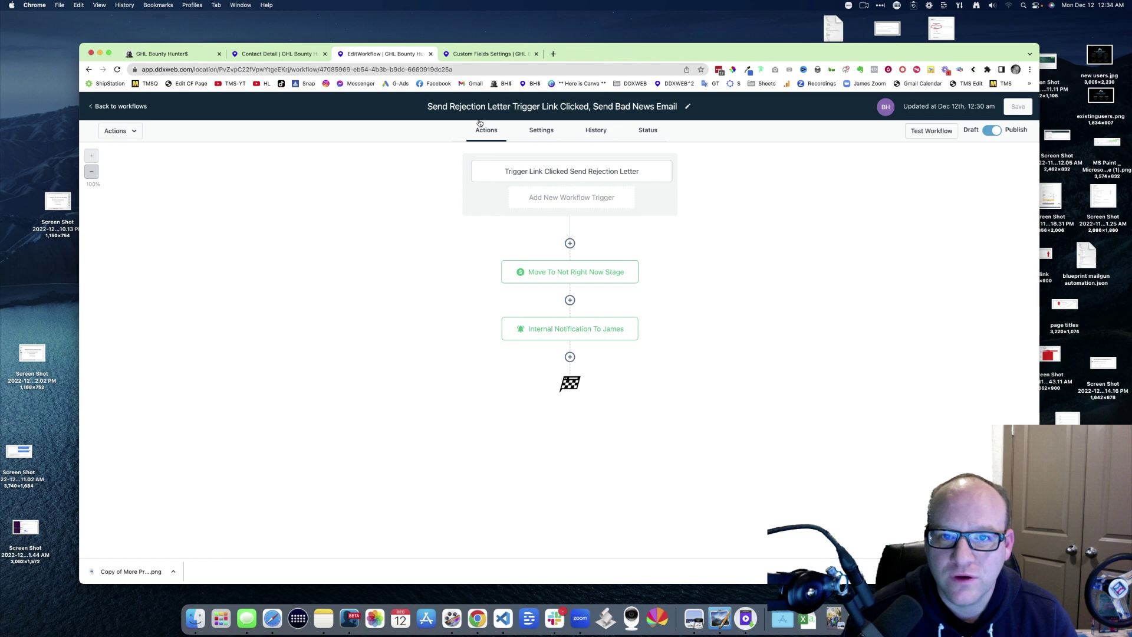
click(600, 332)
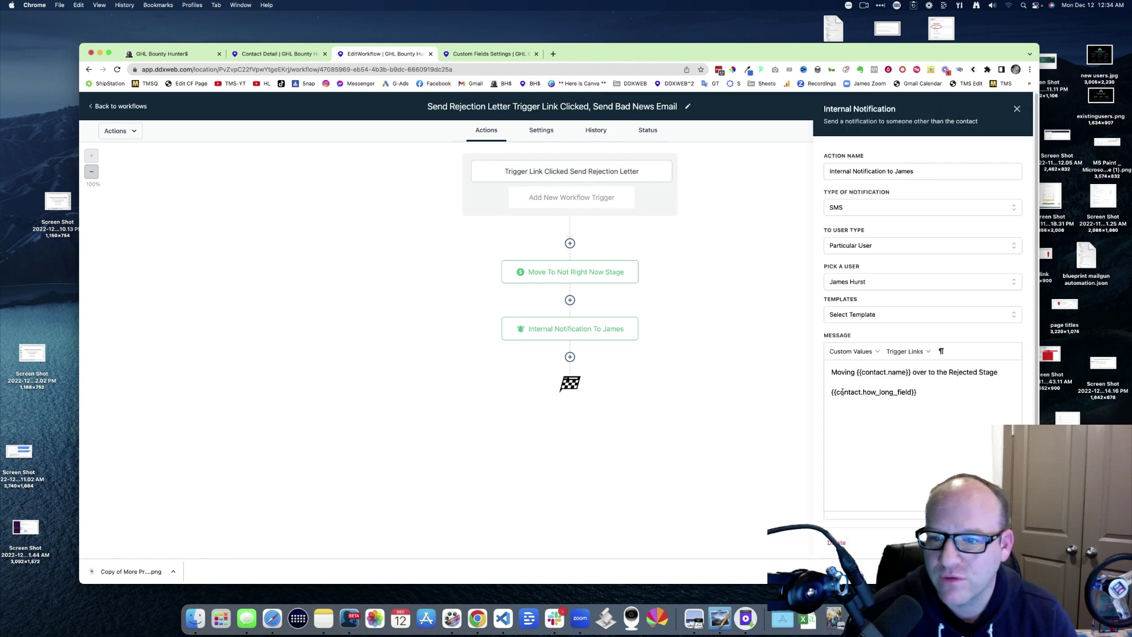
drag(842, 393, 922, 393)
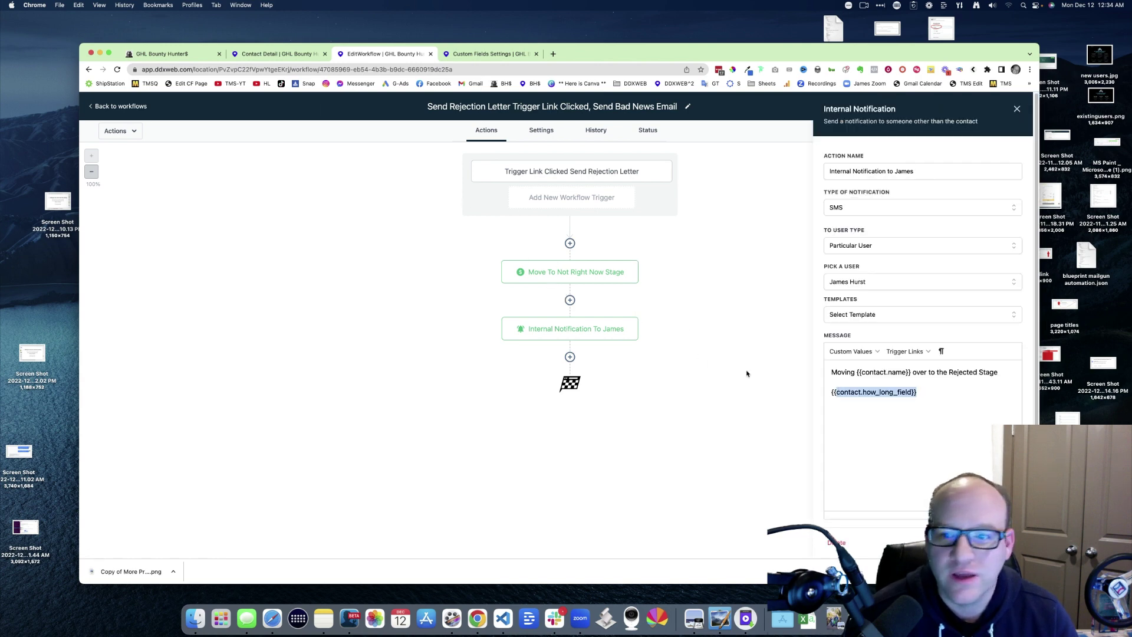
Search the sample contact's fields for 'how long', confirm 'is is so long', then clear the search
click(292, 55)
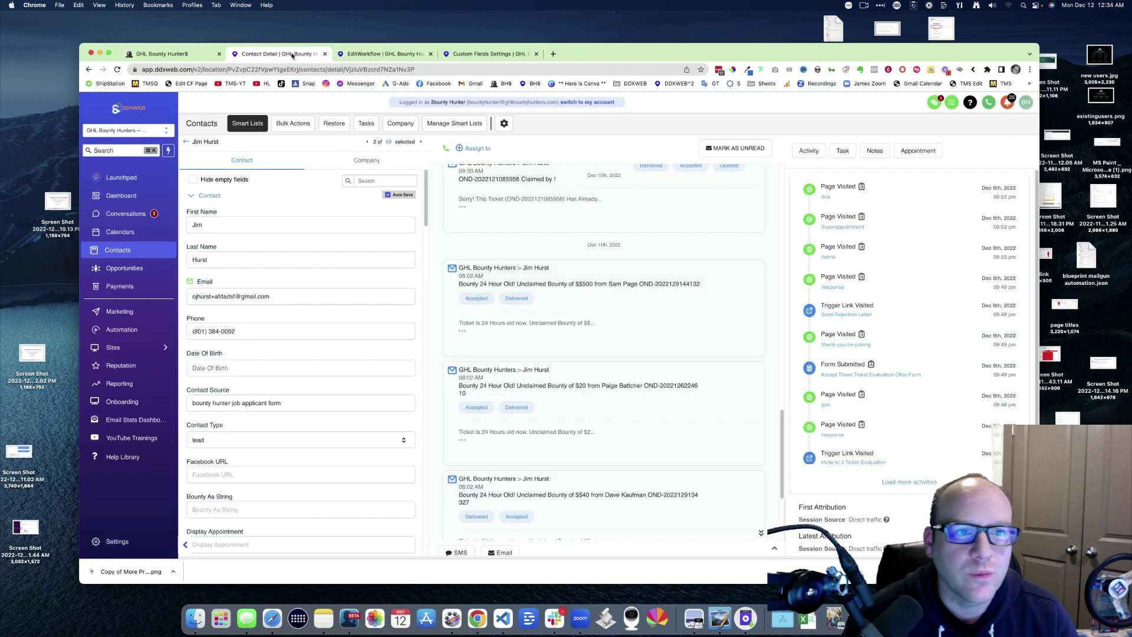
click(383, 180)
text(h)
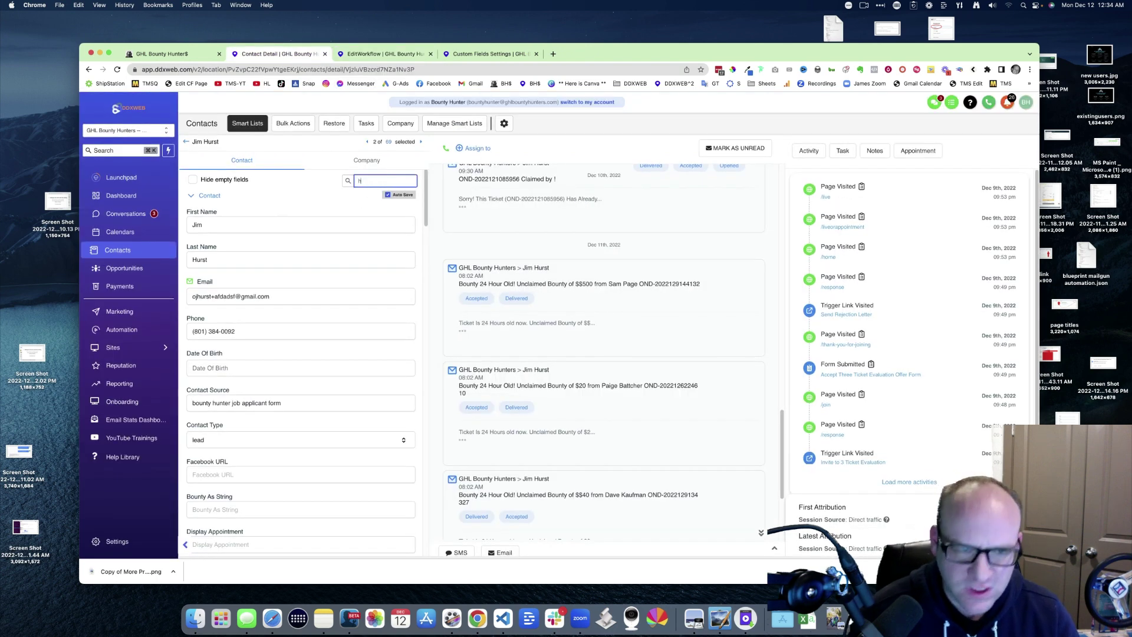
text(ow long)
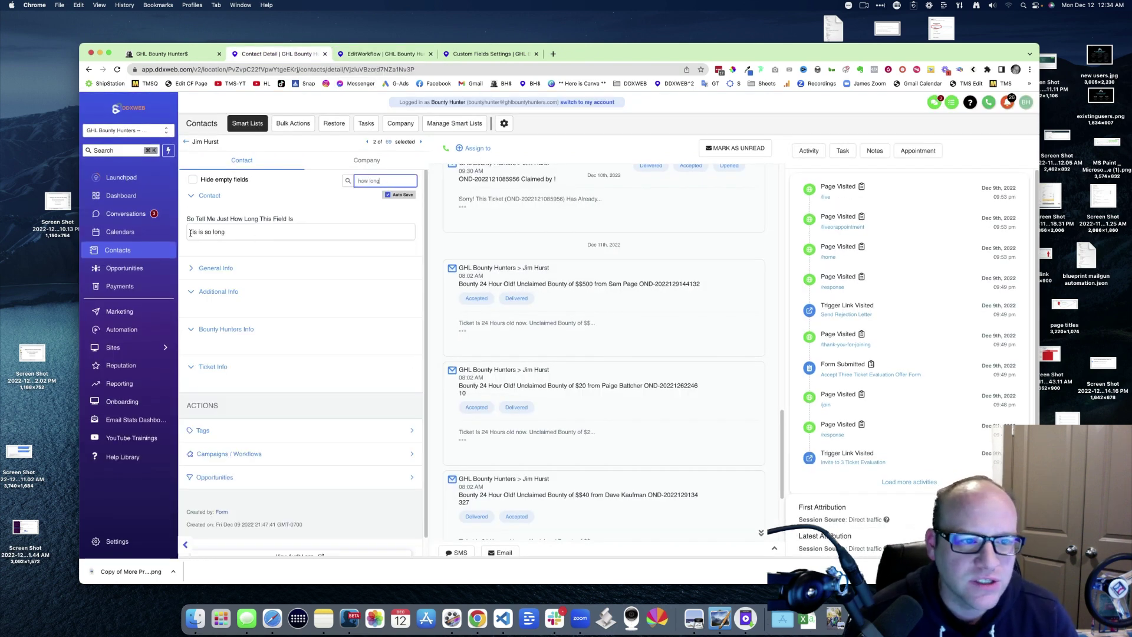
drag(190, 232, 230, 227)
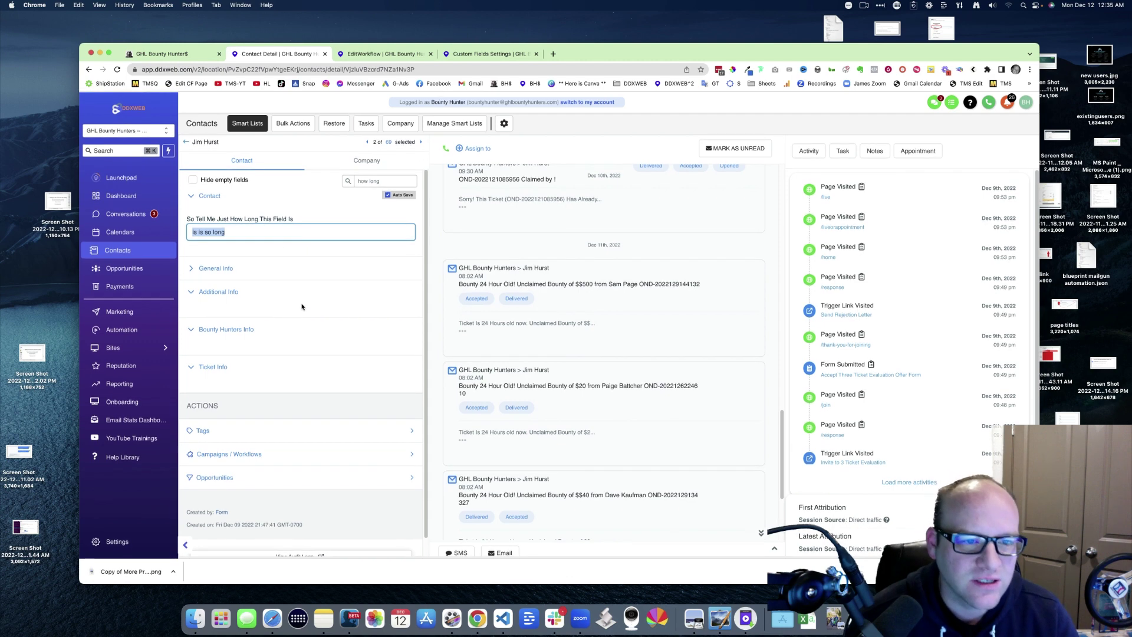
triple_click(388, 179)
key(BackSpace)
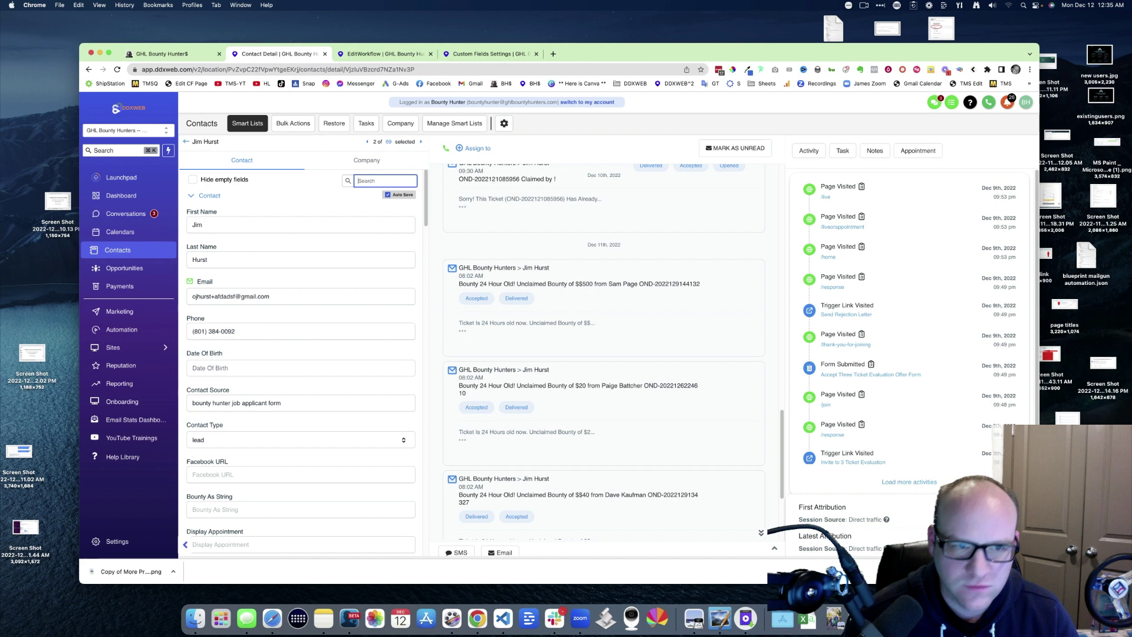
Close the Internal Notification panel and run Test Workflow with the sample contact selected
click(385, 56)
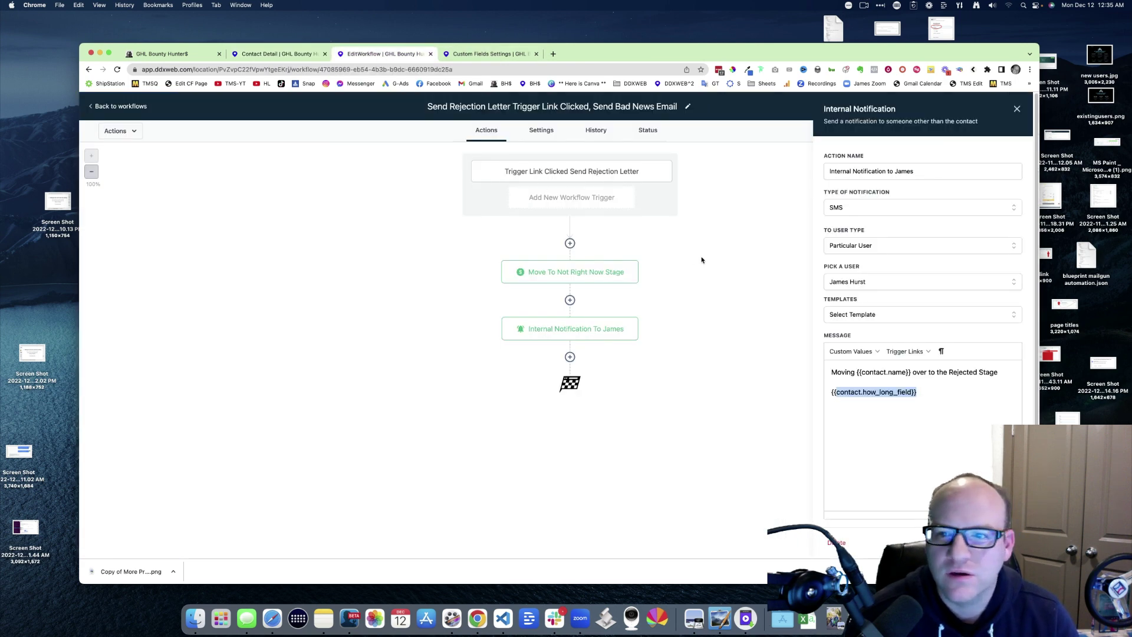
click(1017, 109)
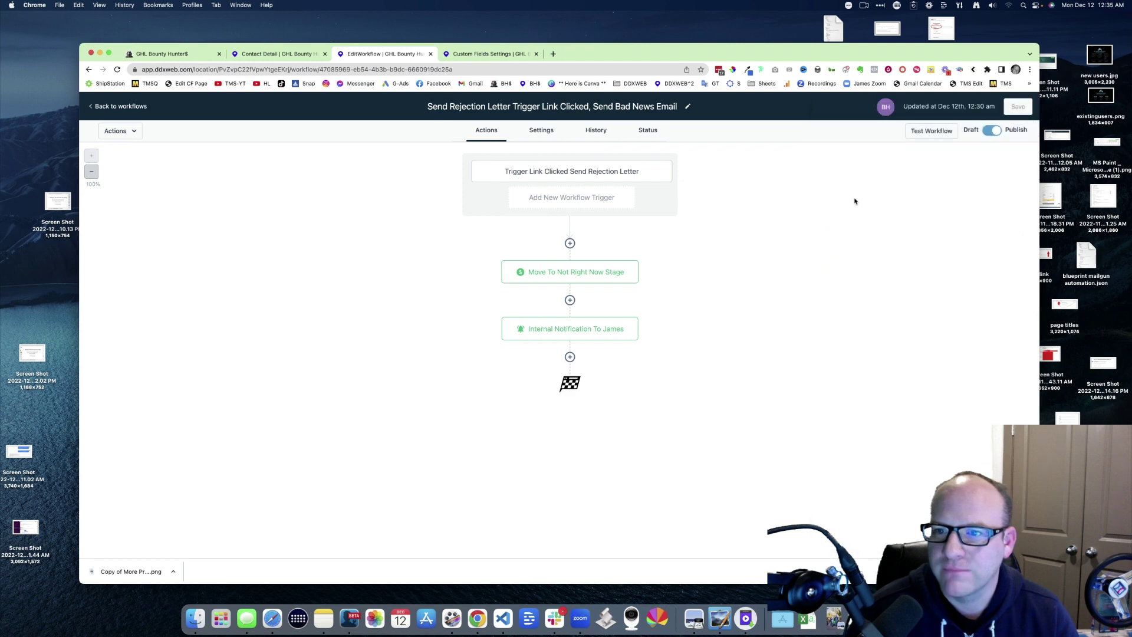
click(941, 136)
click(870, 173)
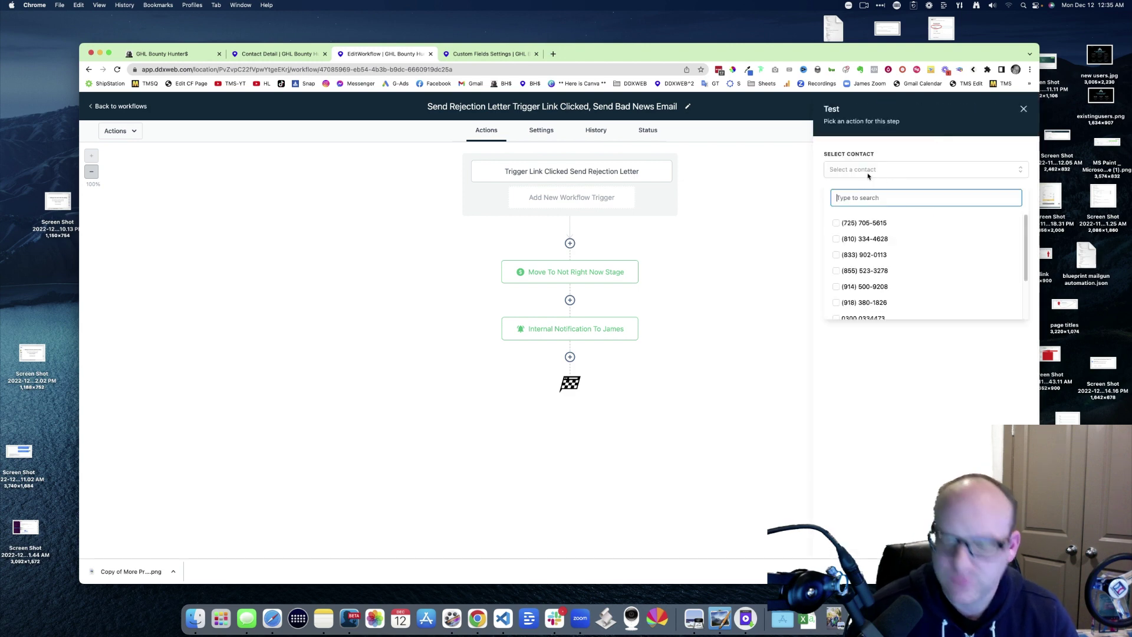
text(jim)
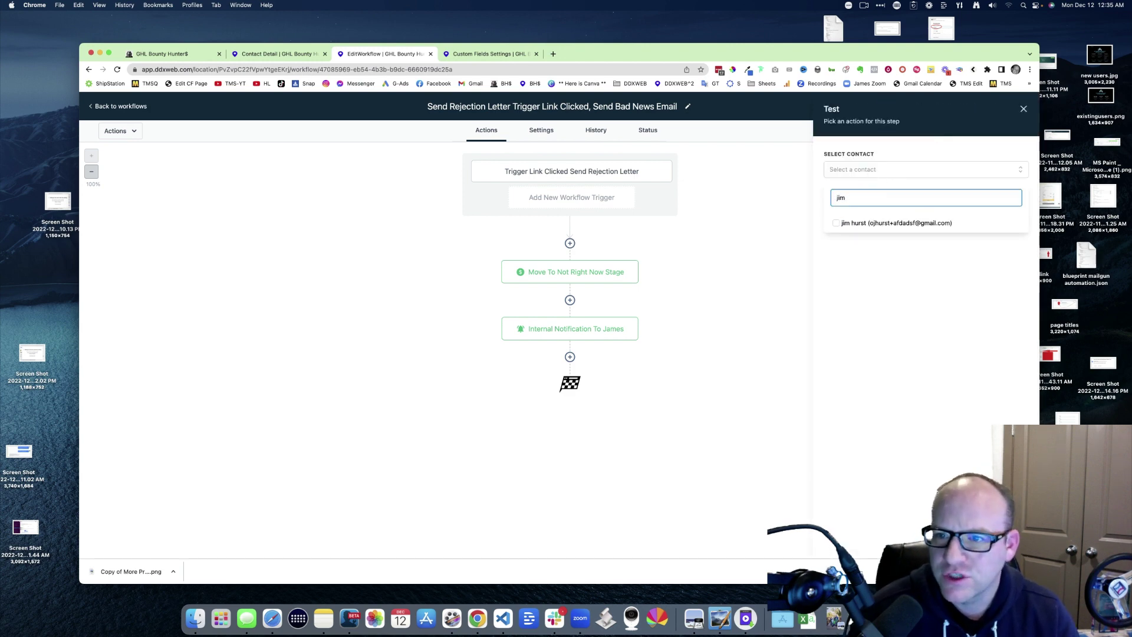
click(837, 223)
click(844, 204)
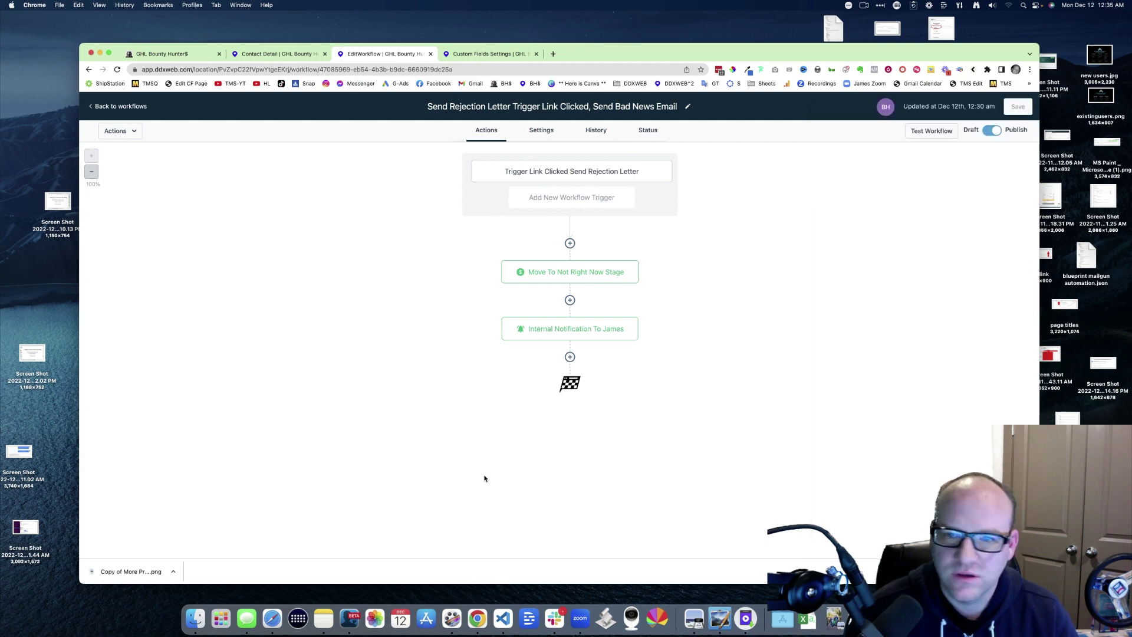
In Messages, verify the test SMS shows the contact's name and 'is is so long', then return to Chrome
click(247, 618)
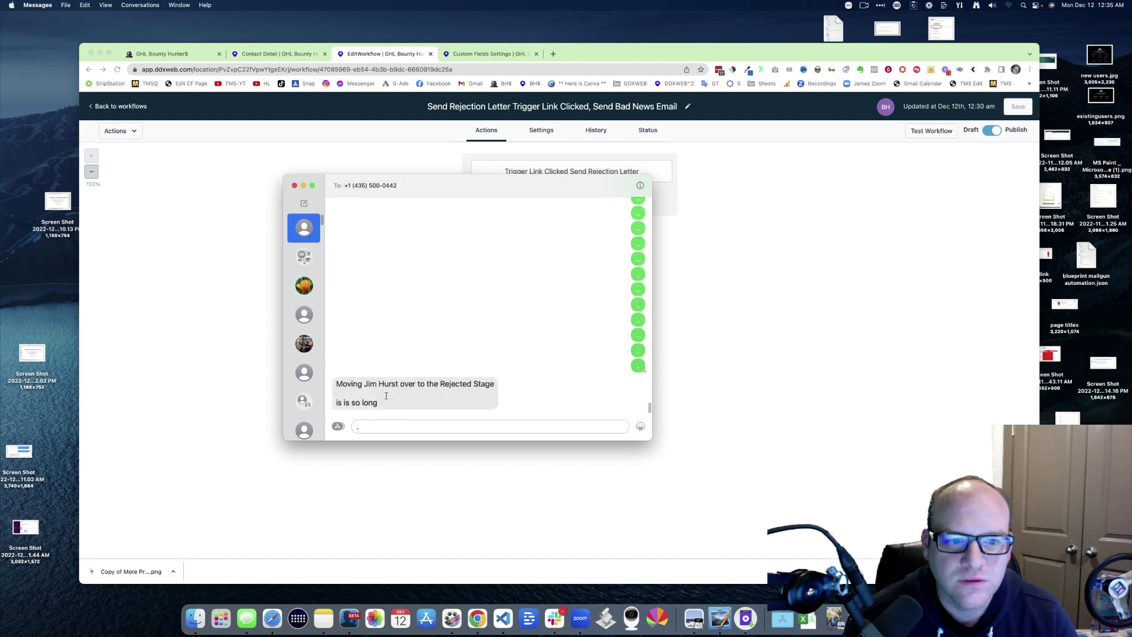
drag(360, 384, 471, 384)
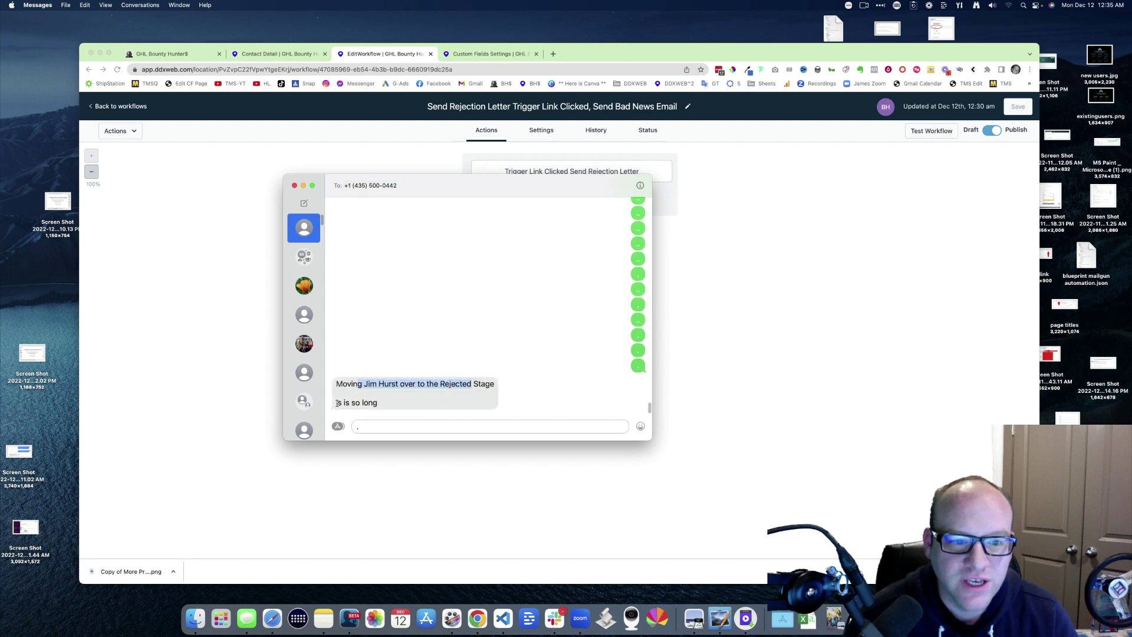
drag(338, 403, 422, 400)
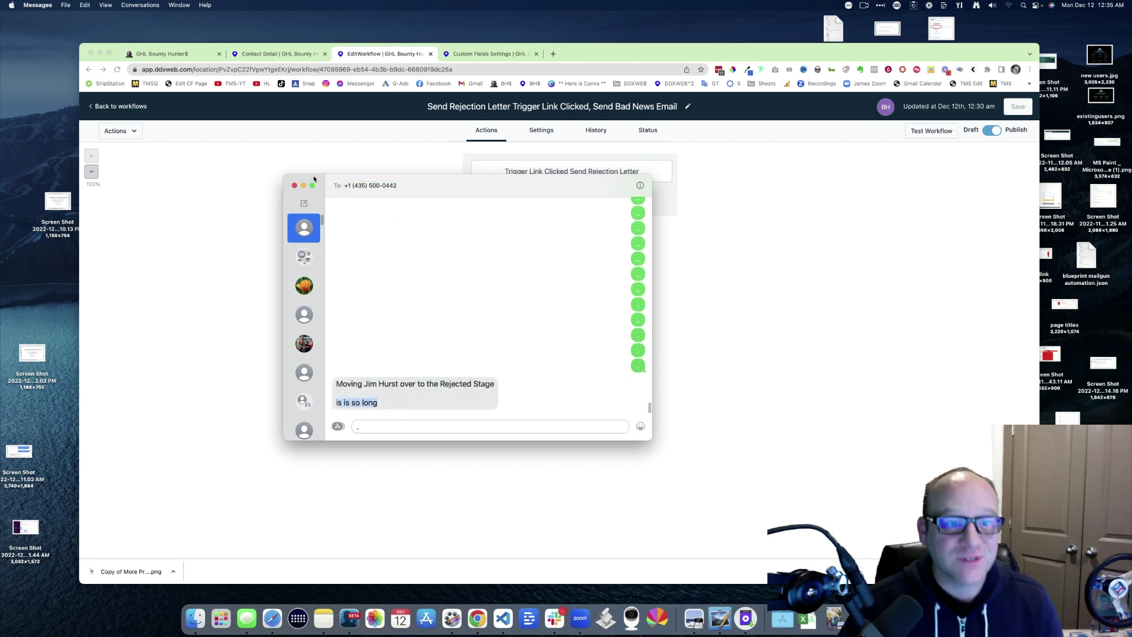
click(264, 188)
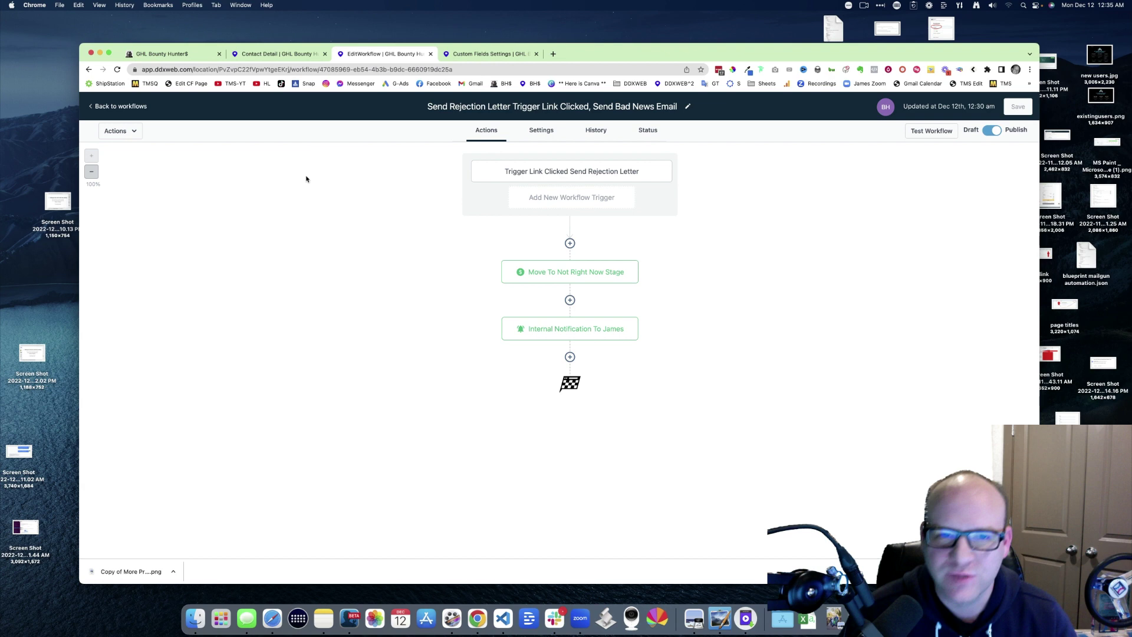
Bulk-edit the long-named custom field and append 'afdsaf afadf' to its name
click(483, 54)
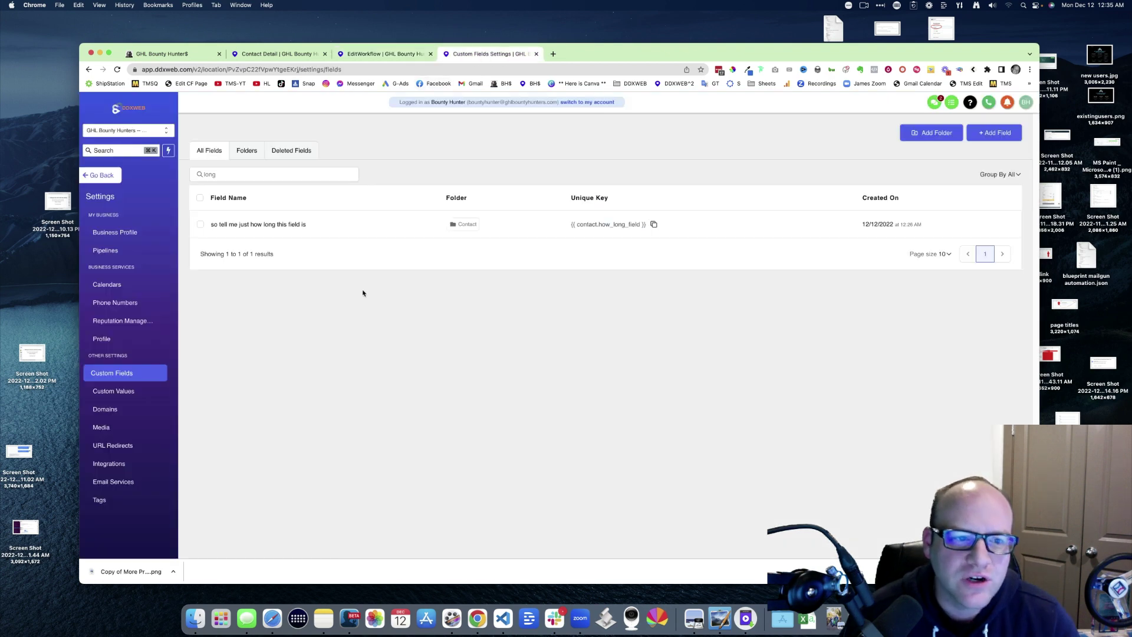
click(201, 224)
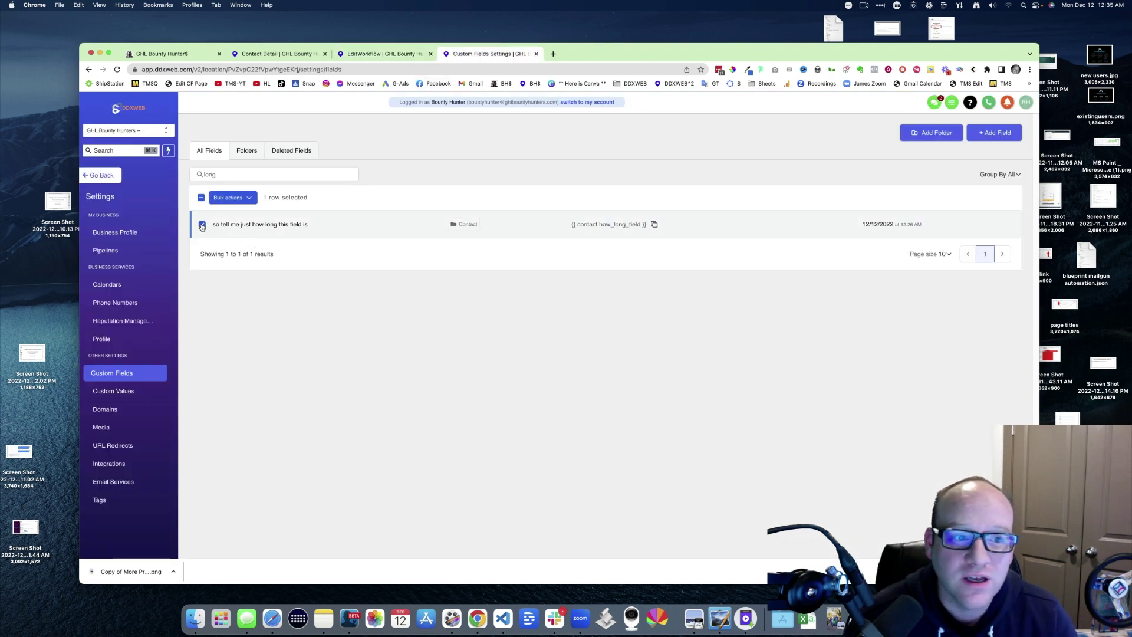
click(249, 201)
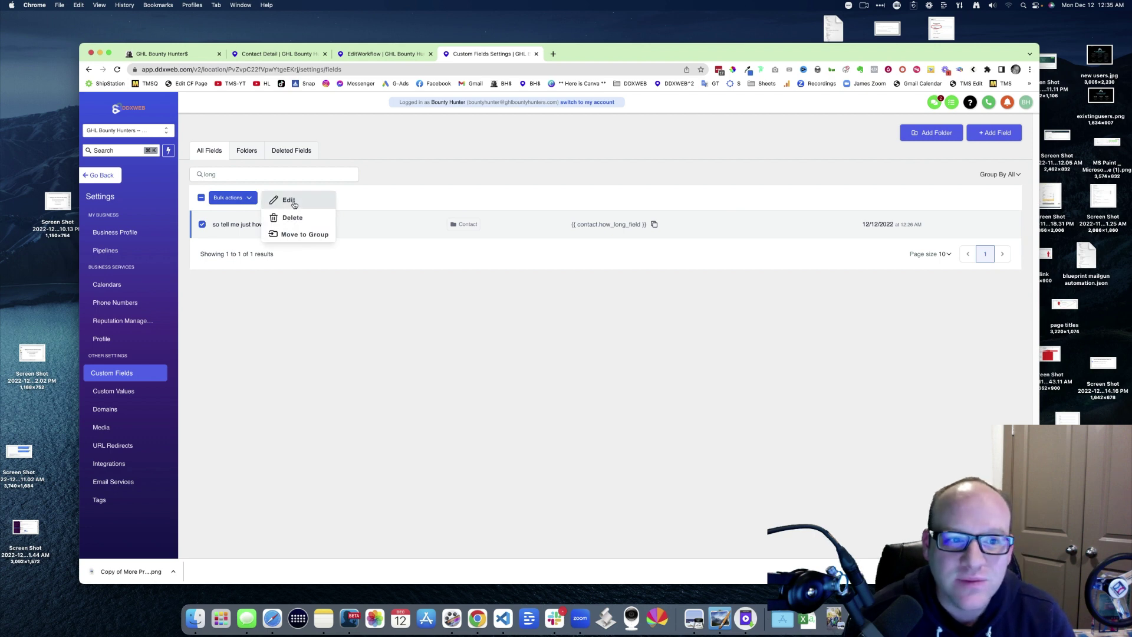
click(291, 204)
click(397, 302)
text(afdsaf)
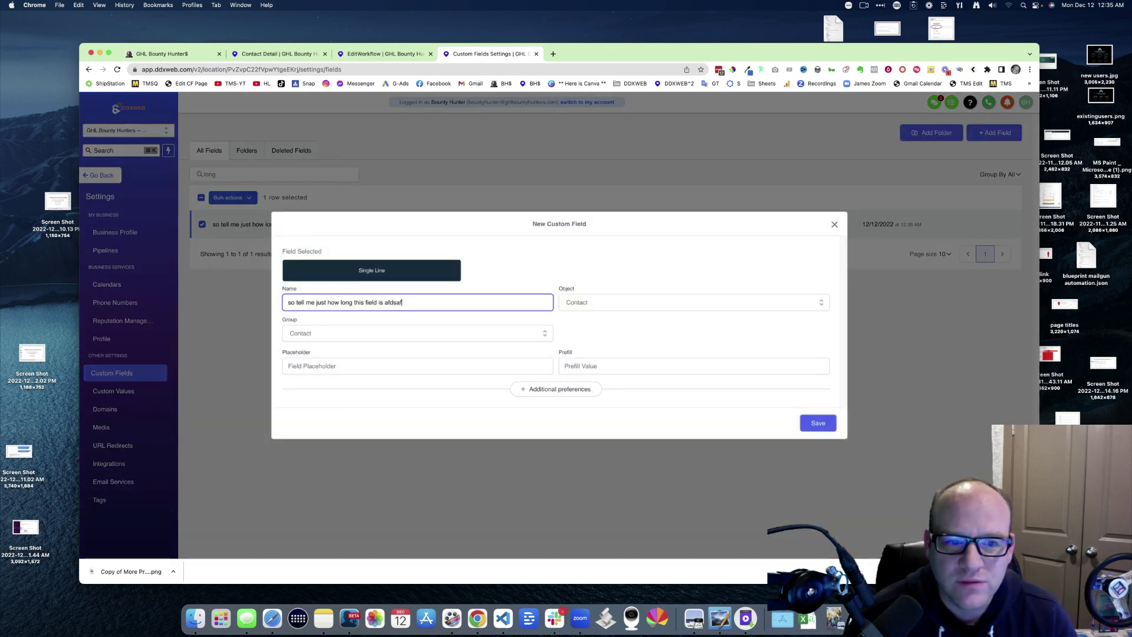
text( afadf)
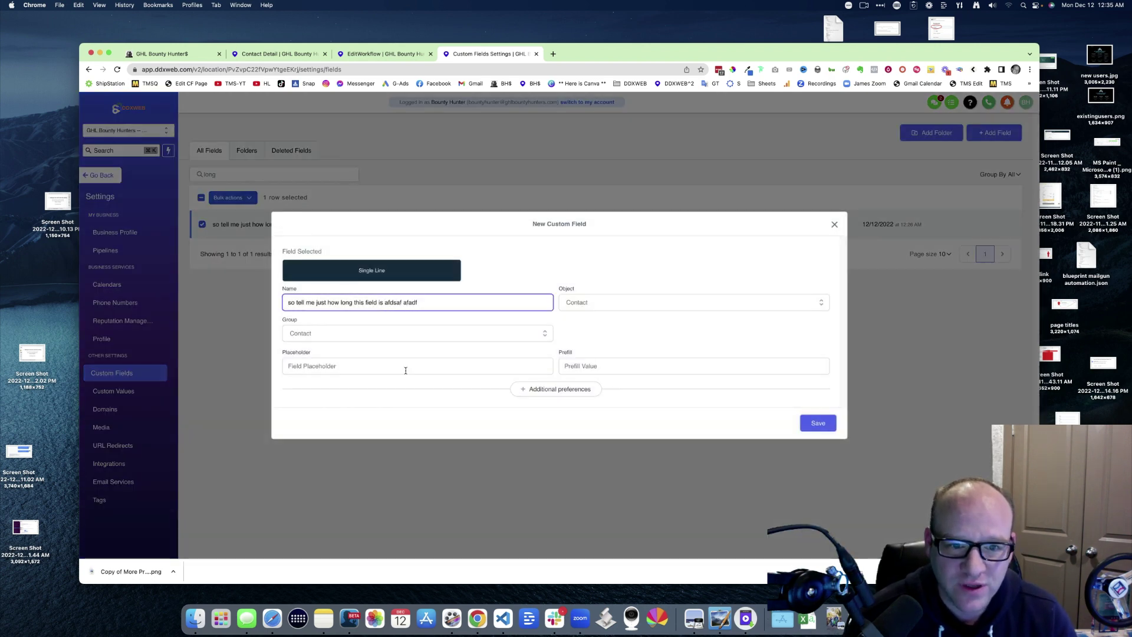
Expand Additional preferences and inspect the unique key contact.how_long_field against the long name
click(543, 390)
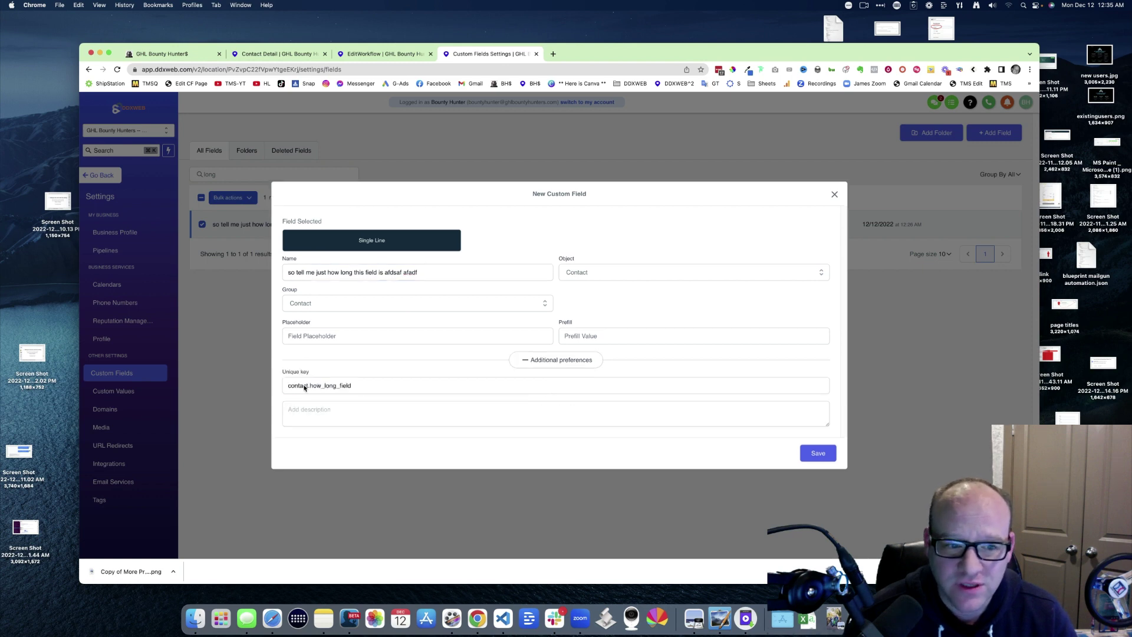
double_click(325, 387)
click(326, 387)
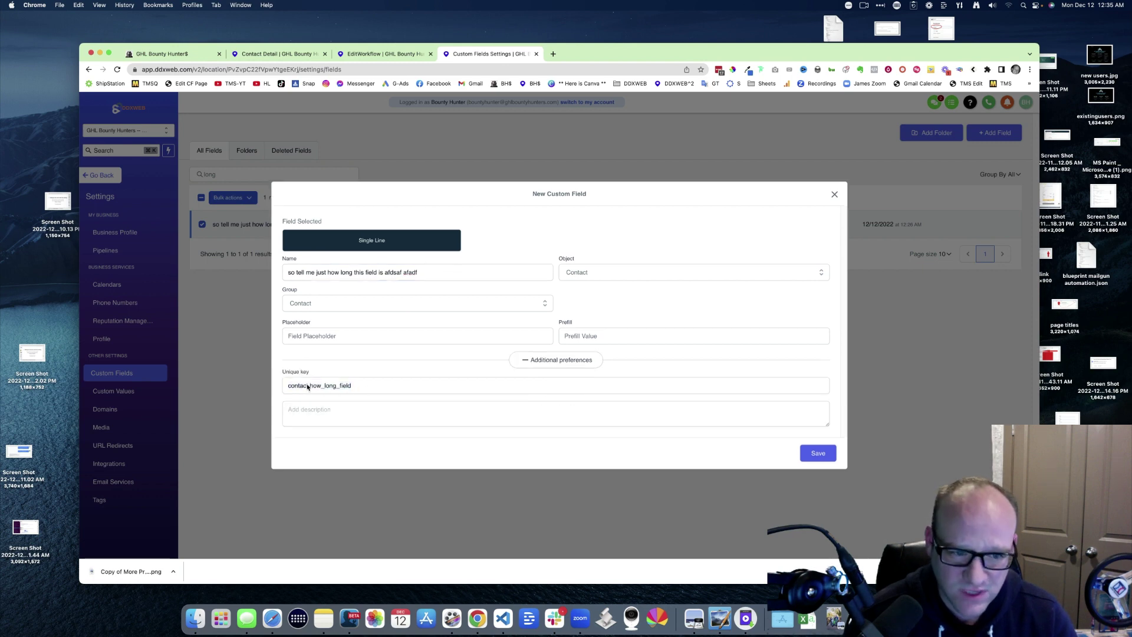
drag(340, 388, 330, 387)
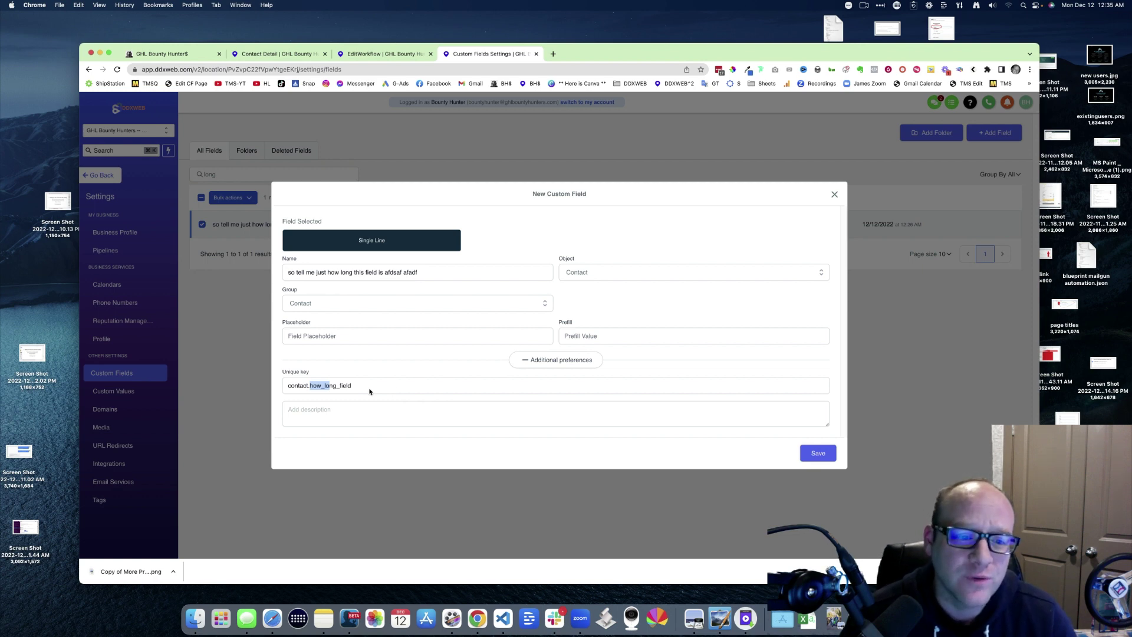
shift+click(336, 386)
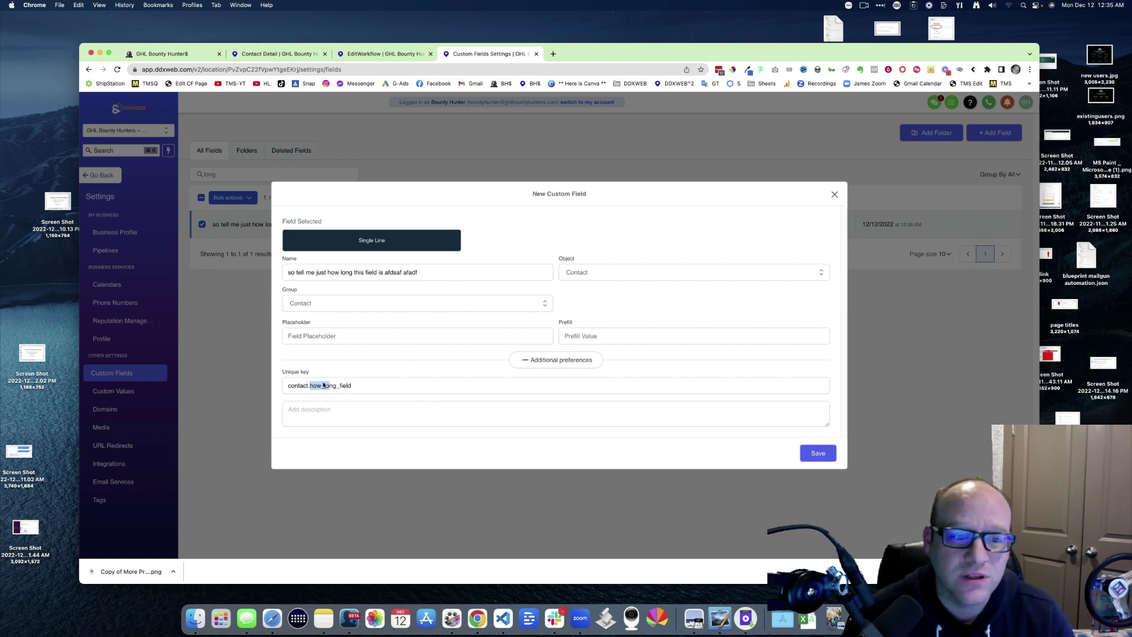
drag(305, 272, 418, 272)
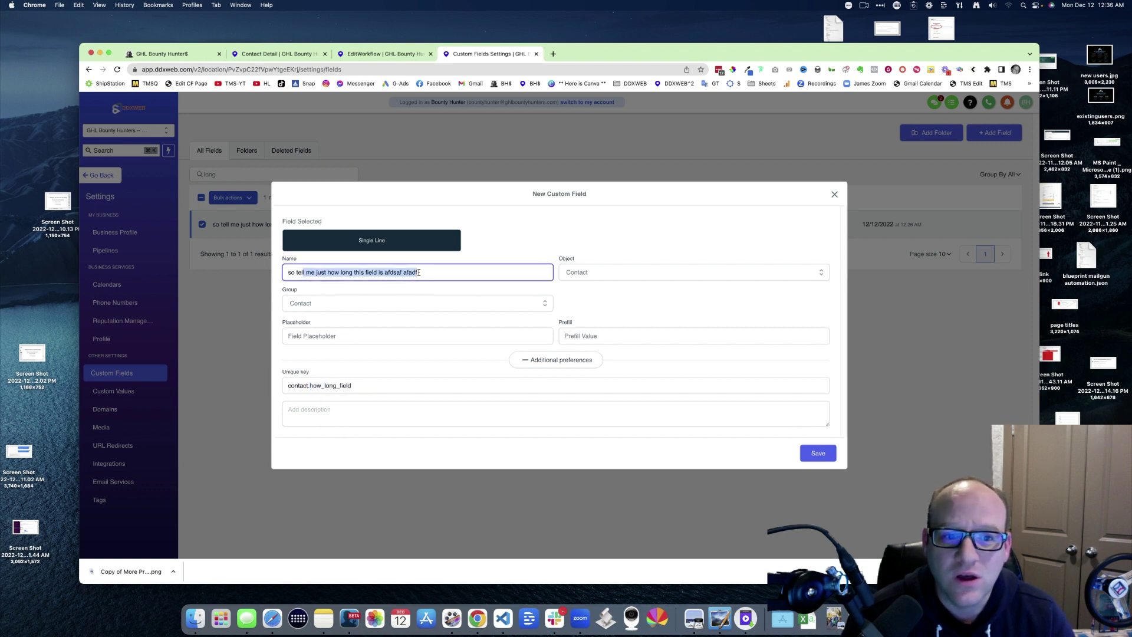